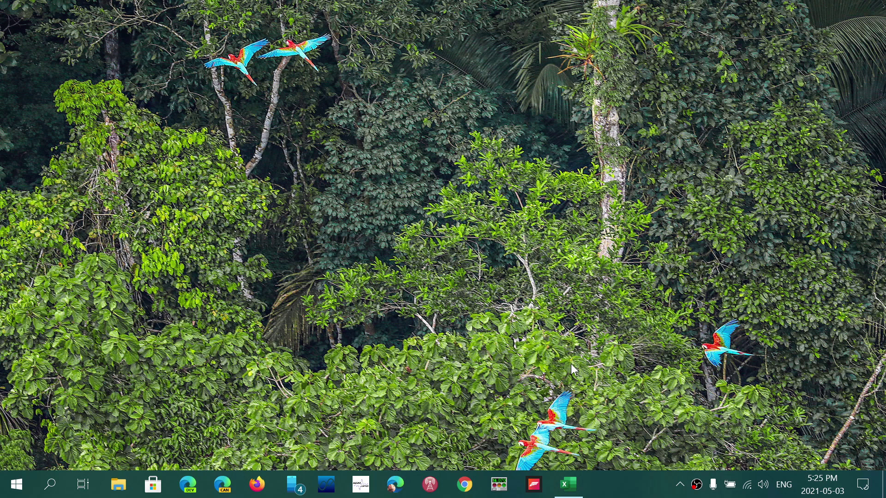
Step: Open Windows Security from the hidden tray icons and go to Virus & threat protection
{"action": "left_click", "coordinate": [679, 488]}
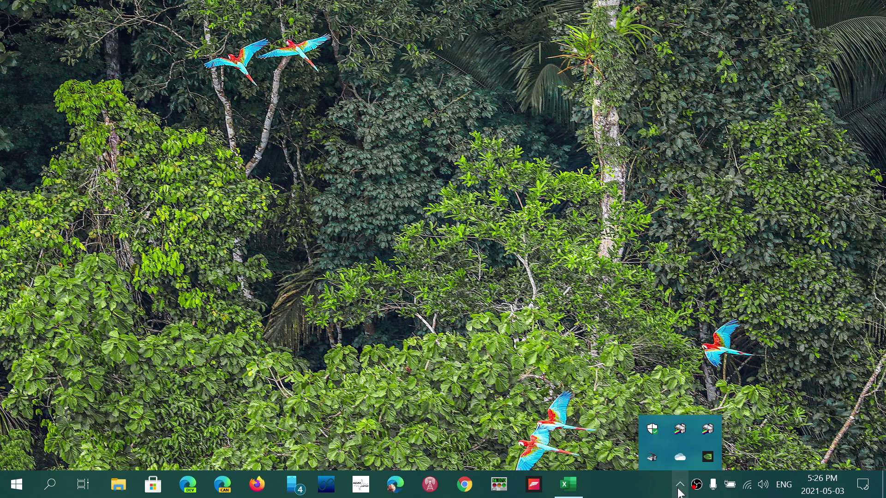
{"action": "left_click", "coordinate": [651, 427]}
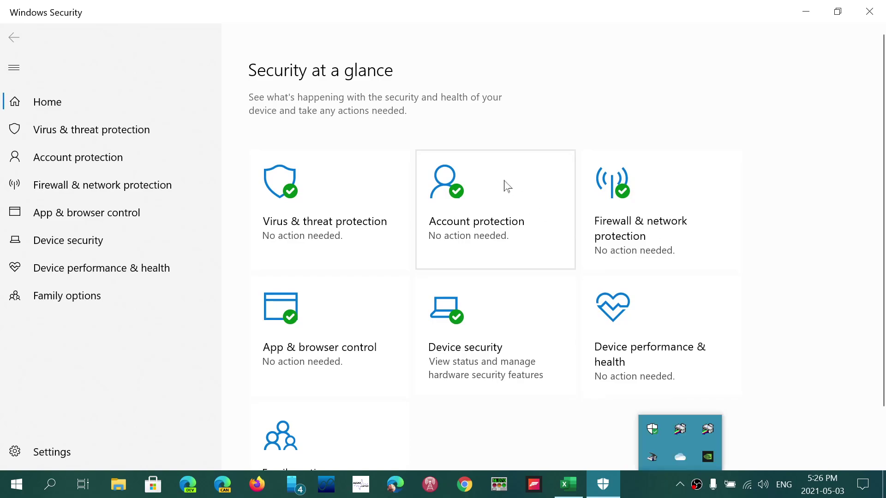
{"action": "left_click", "coordinate": [326, 220]}
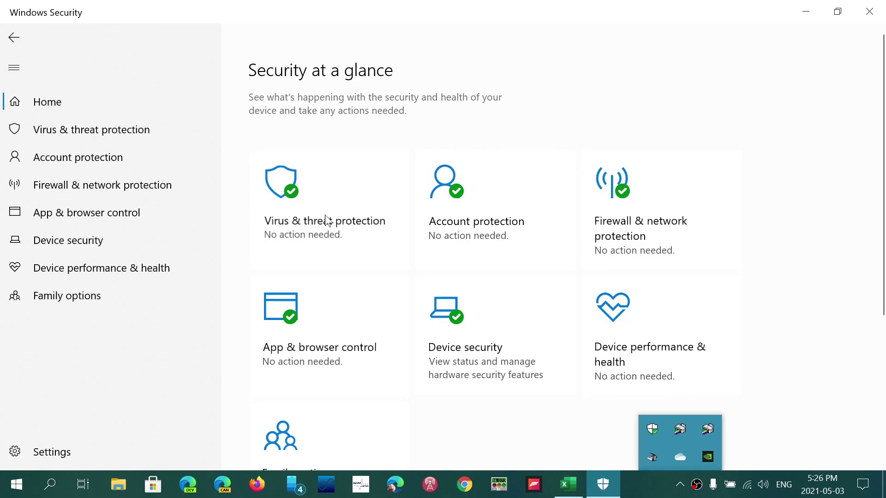
{"action": "scroll", "coordinate": [487, 279], "scroll_direction": "down", "scroll_amount": 5}
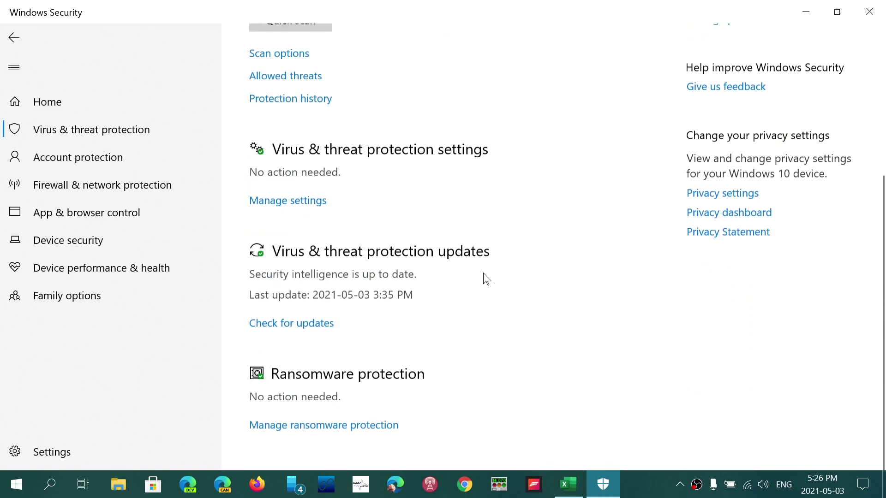
Step: Open Manage settings > Add or remove exclusions and list the File, Folder, File type and Process exclusion types
{"action": "left_click", "coordinate": [295, 205]}
{"action": "scroll", "coordinate": [443, 283], "scroll_direction": "down", "scroll_amount": 10}
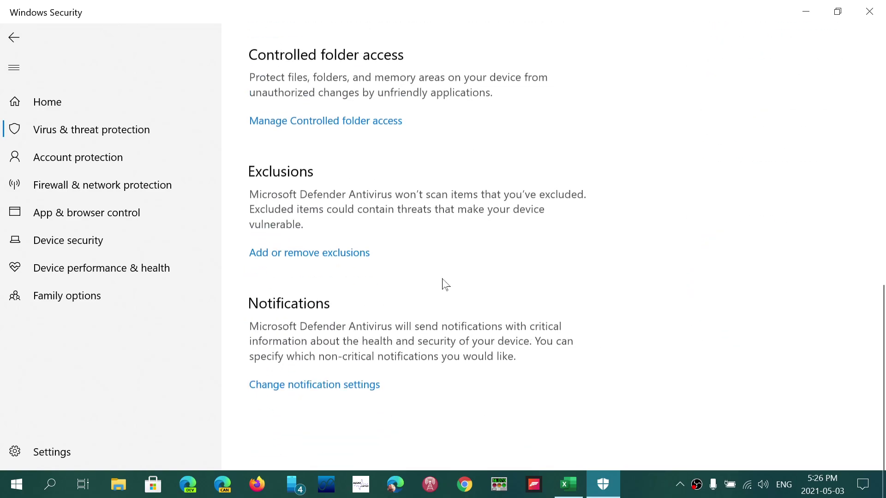
{"action": "scroll", "coordinate": [444, 283], "scroll_direction": "up", "scroll_amount": 1}
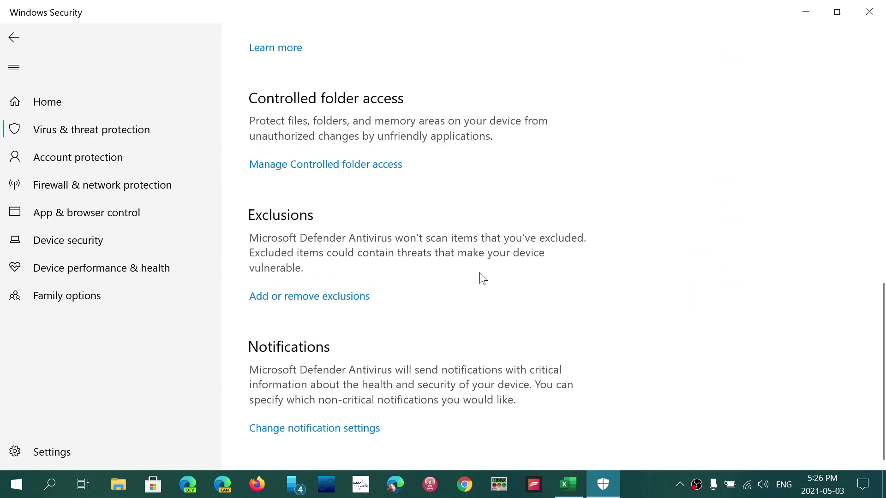
{"action": "left_click", "coordinate": [309, 300]}
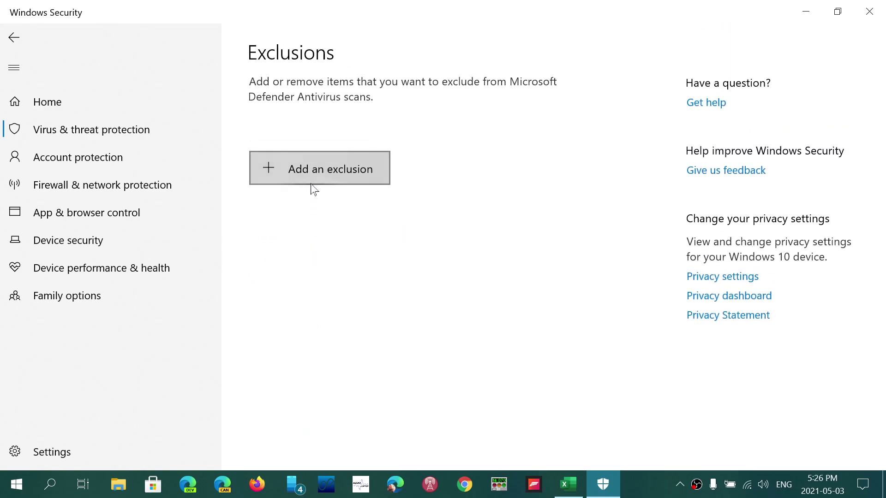
{"action": "left_click", "coordinate": [309, 172]}
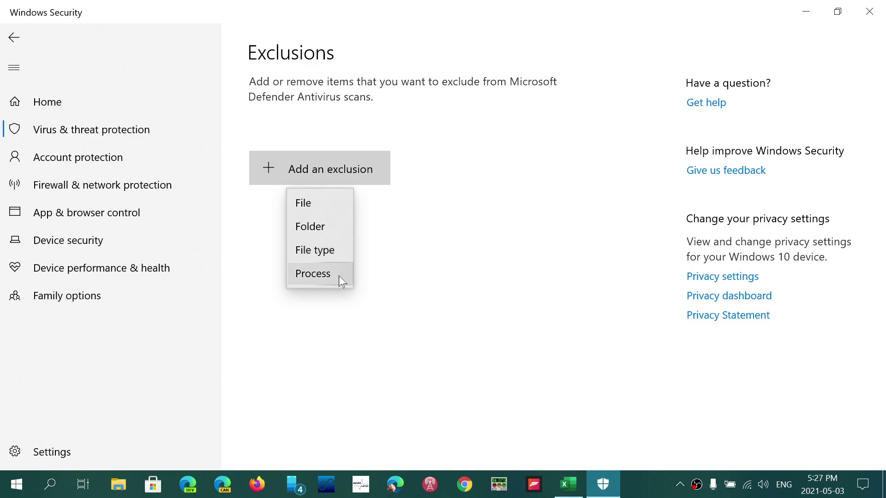
{"action": "left_click", "coordinate": [325, 206]}
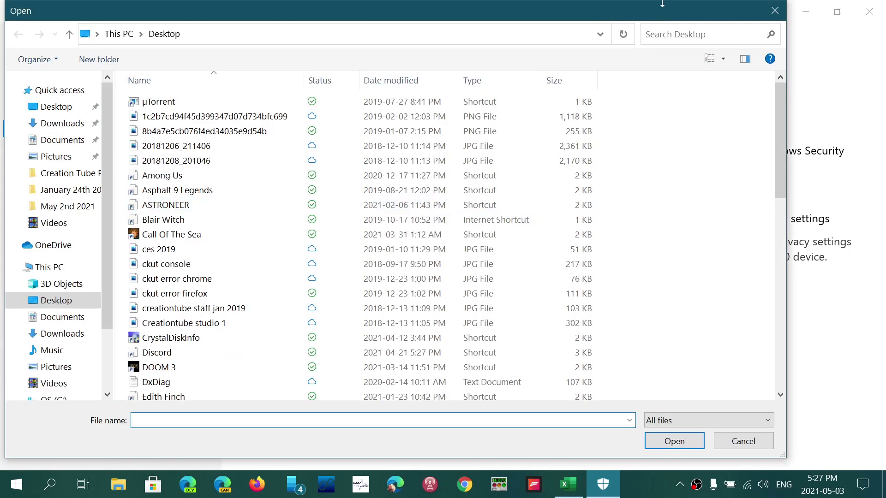
{"action": "left_click", "coordinate": [775, 14]}
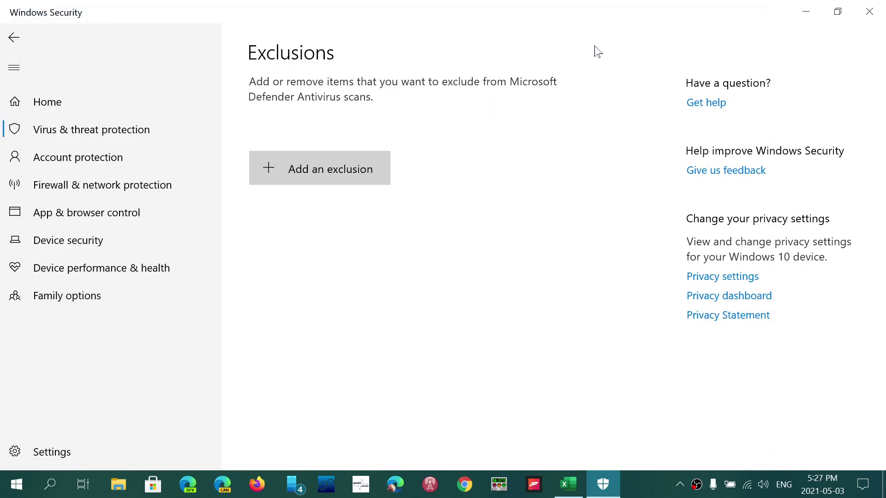
{"action": "left_click", "coordinate": [341, 165]}
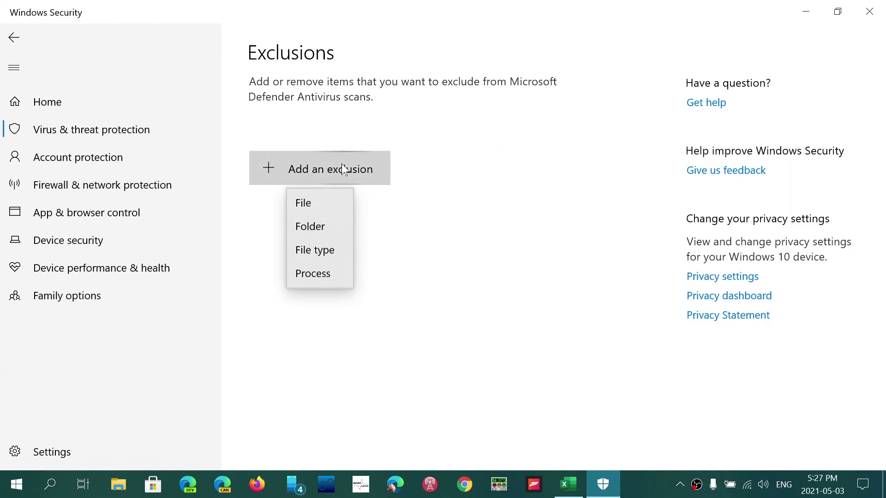
{"action": "left_click", "coordinate": [310, 224]}
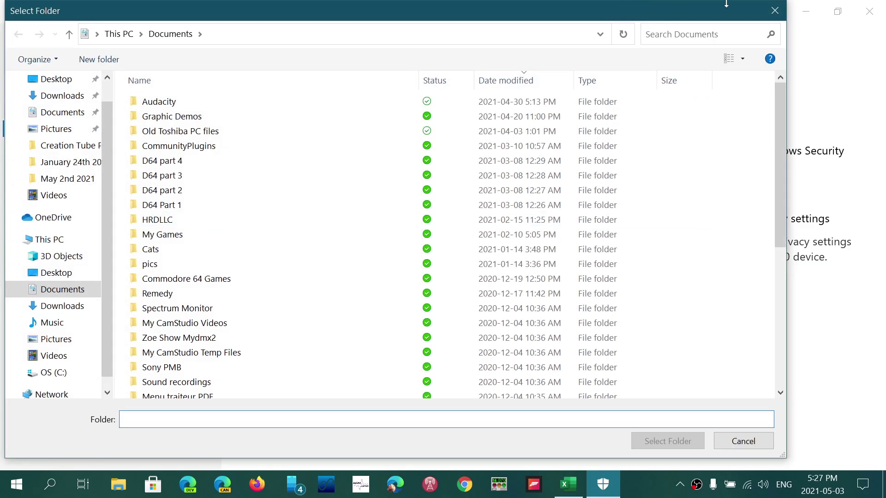
{"action": "left_click", "coordinate": [776, 14]}
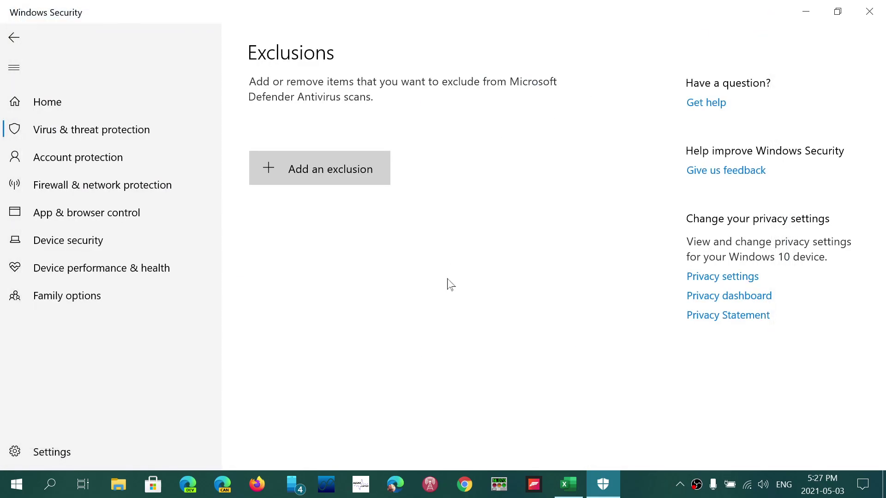
{"action": "left_click", "coordinate": [331, 169]}
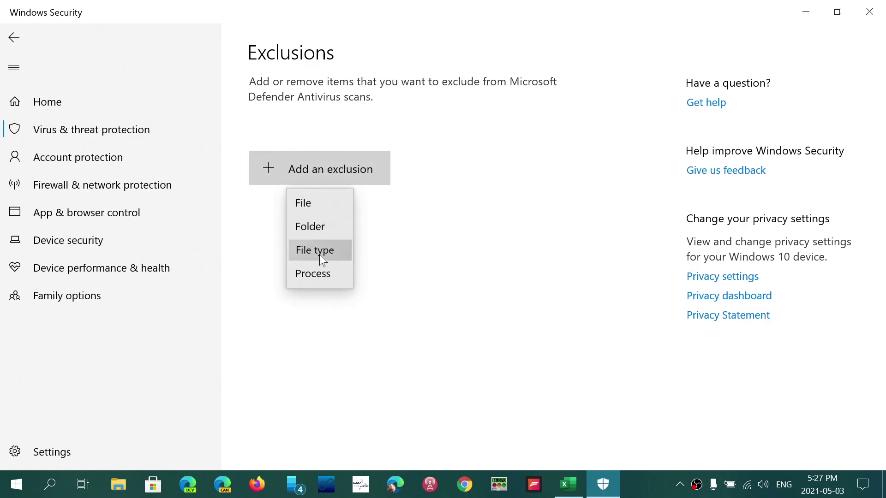
Step: Try the File type and Process exclusion options, cancelling each without adding anything
{"action": "left_click", "coordinate": [320, 255]}
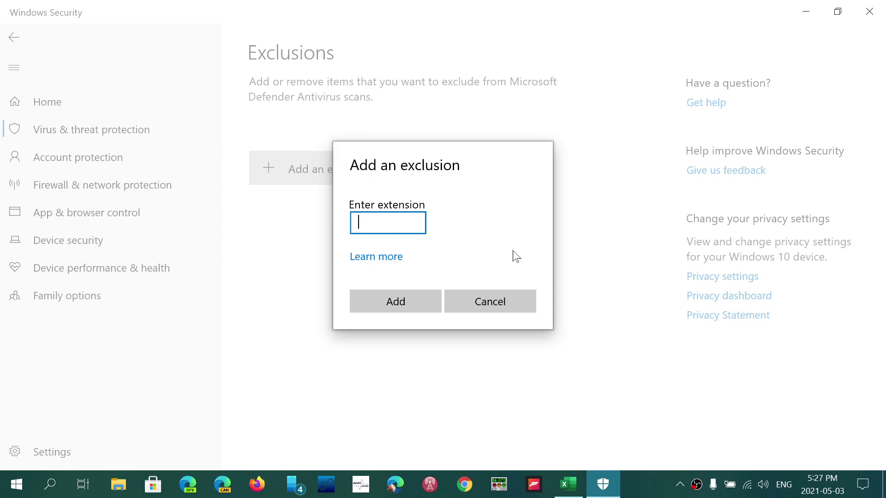
{"action": "left_click", "coordinate": [504, 302]}
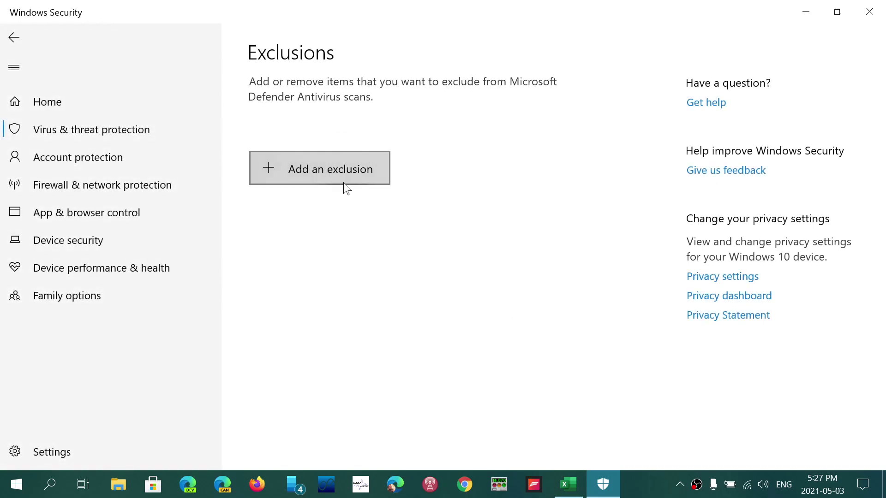
{"action": "left_click", "coordinate": [318, 173]}
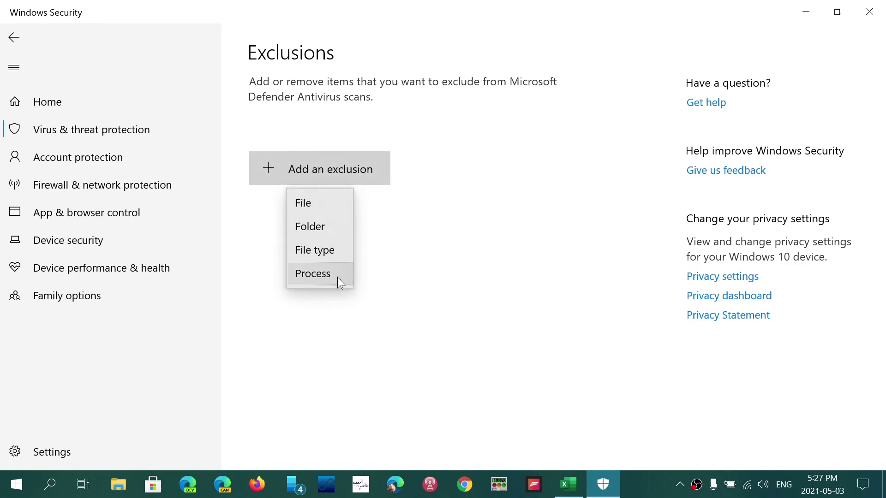
{"action": "left_click", "coordinate": [338, 278]}
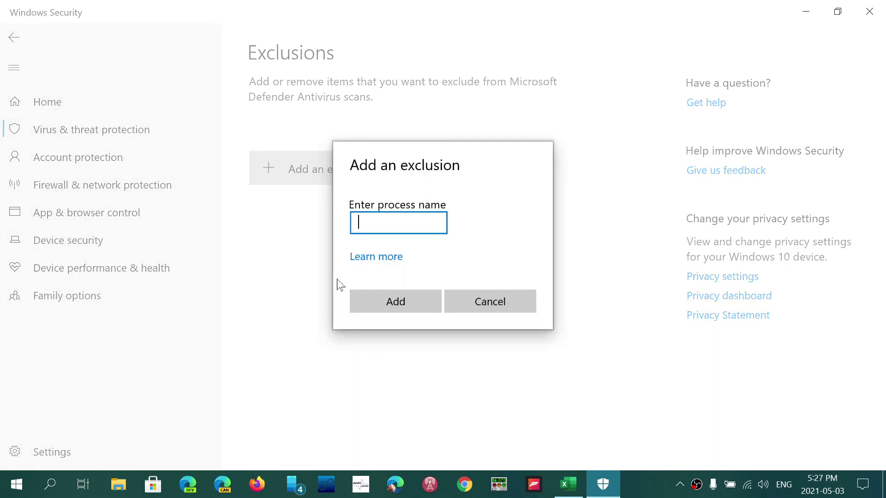
{"action": "left_click", "coordinate": [500, 311]}
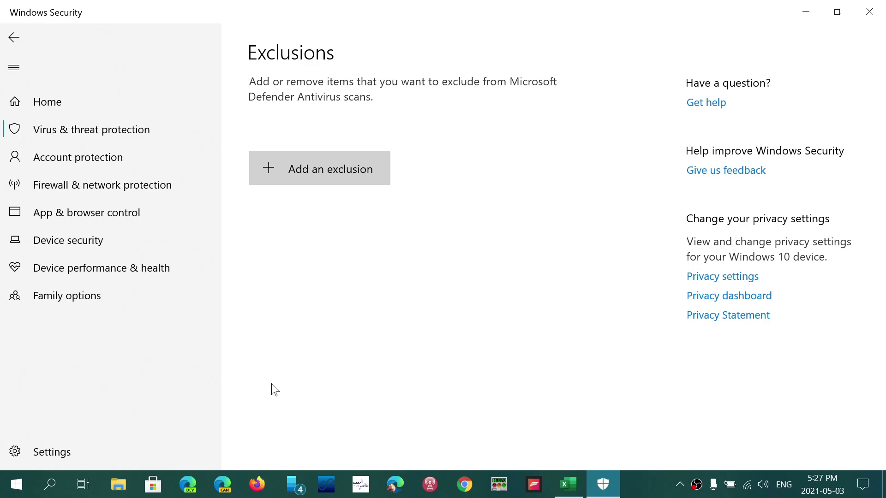
Step: In File Explorer's Documents, create a new folder named 'Exclusion', then close Explorer
{"action": "left_click", "coordinate": [121, 489]}
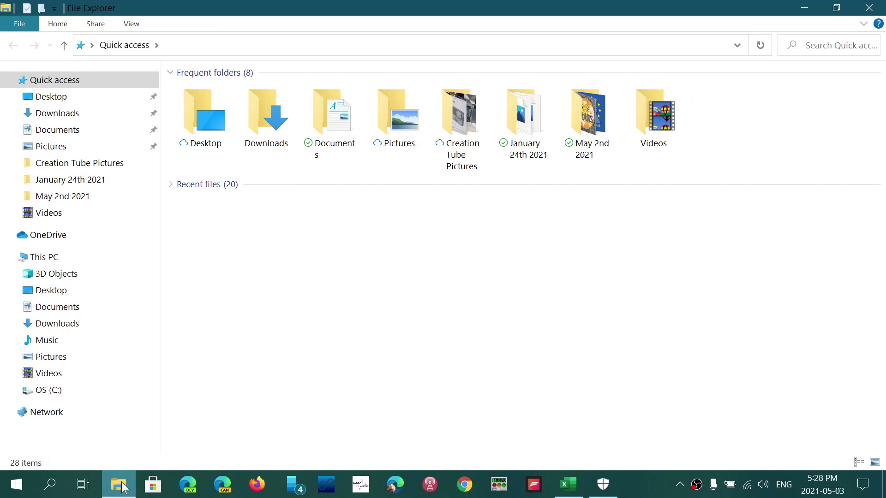
{"action": "left_click", "coordinate": [64, 133]}
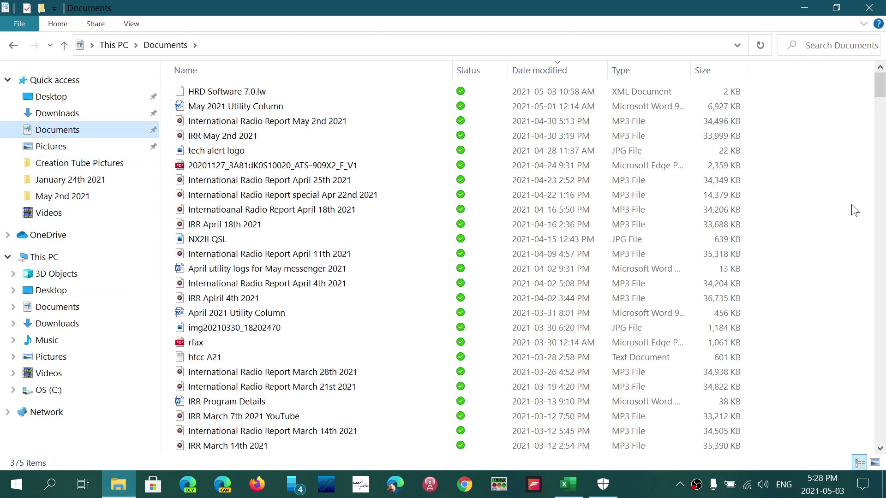
{"action": "right_click", "coordinate": [793, 253]}
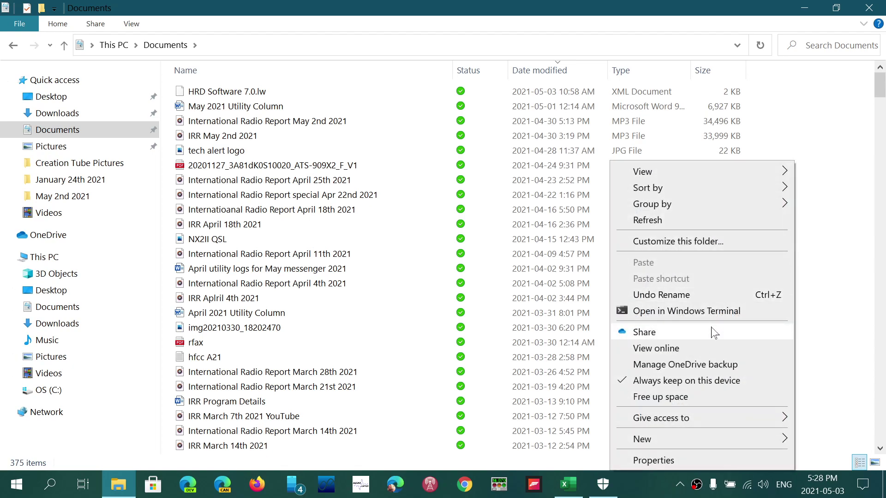
{"action": "mouse_move", "coordinate": [709, 441]}
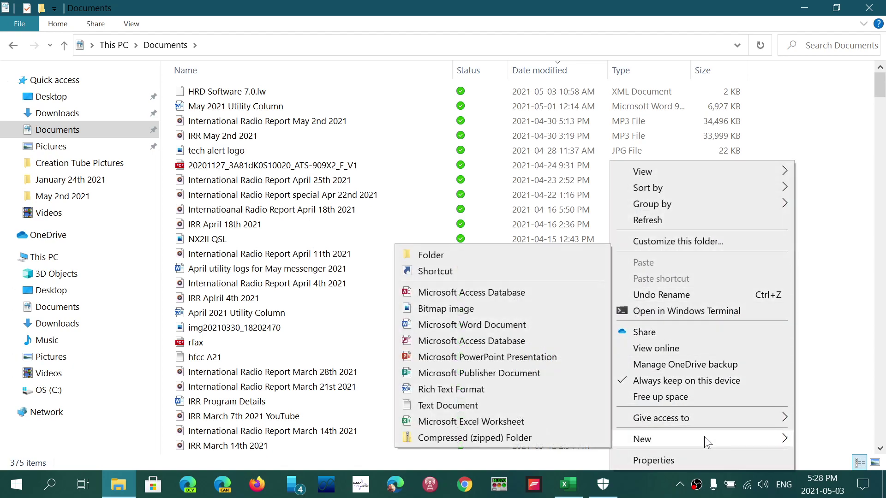
{"action": "left_click", "coordinate": [512, 257]}
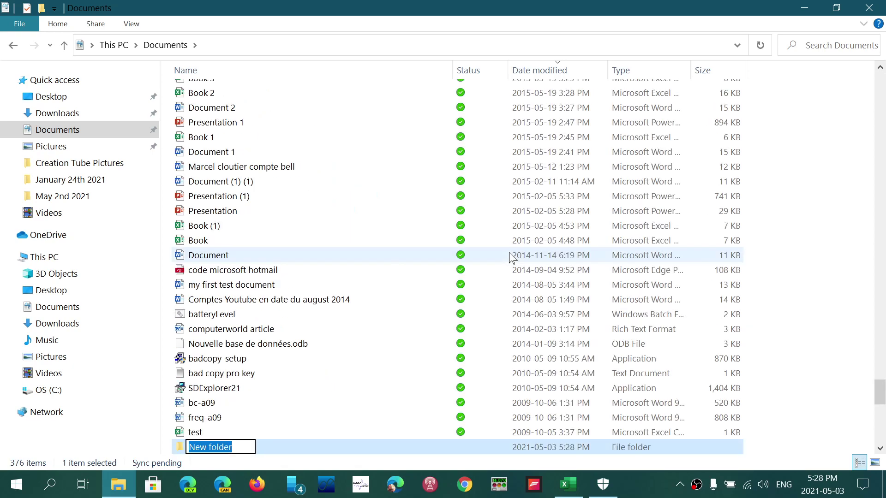
{"action": "type", "text": "Ex"}
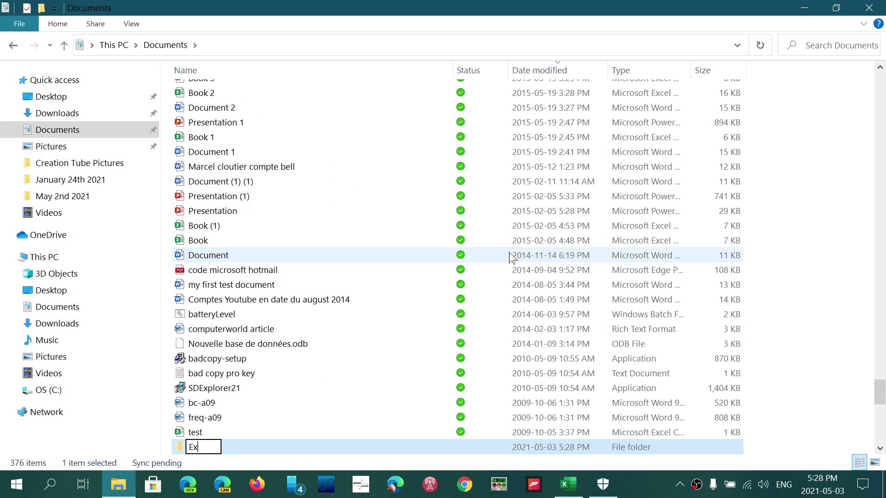
{"action": "type", "text": "clusion"}
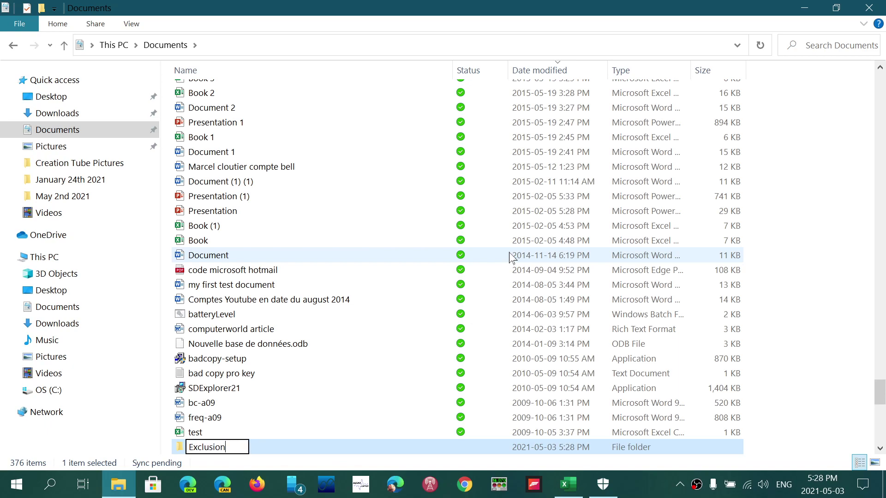
{"action": "key", "text": "Return"}
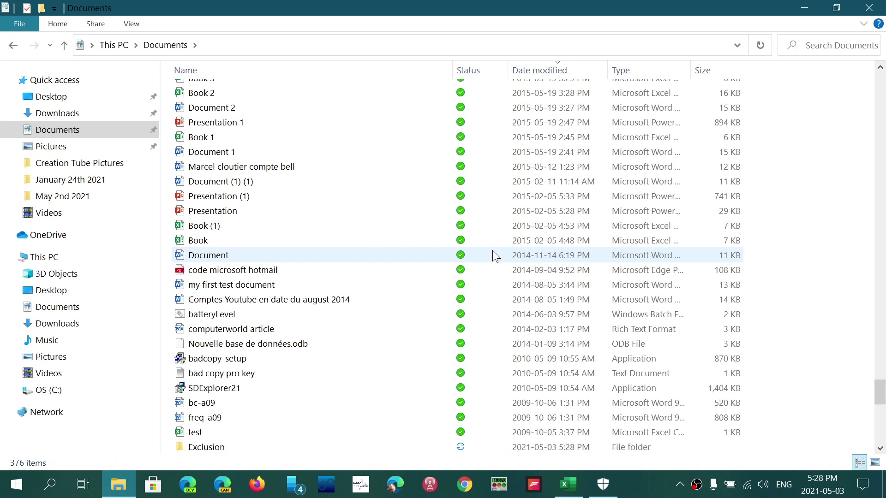
{"action": "left_click", "coordinate": [869, 7]}
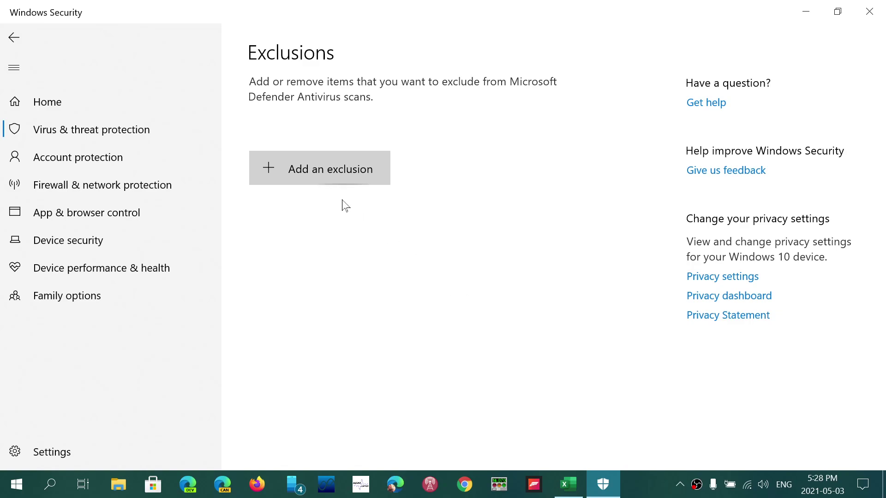
Step: Add Documents\Exclusion as a Folder exclusion, picking it from the name-sorted folder list
{"action": "left_click", "coordinate": [325, 169]}
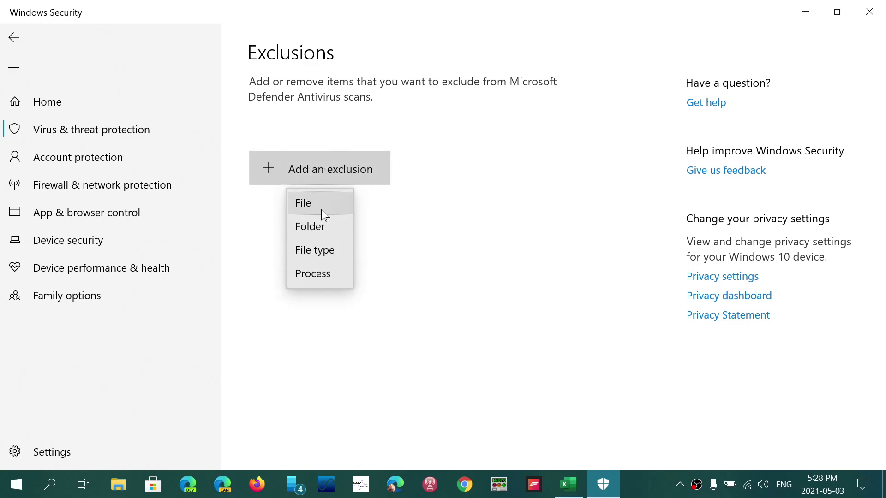
{"action": "left_click", "coordinate": [320, 229]}
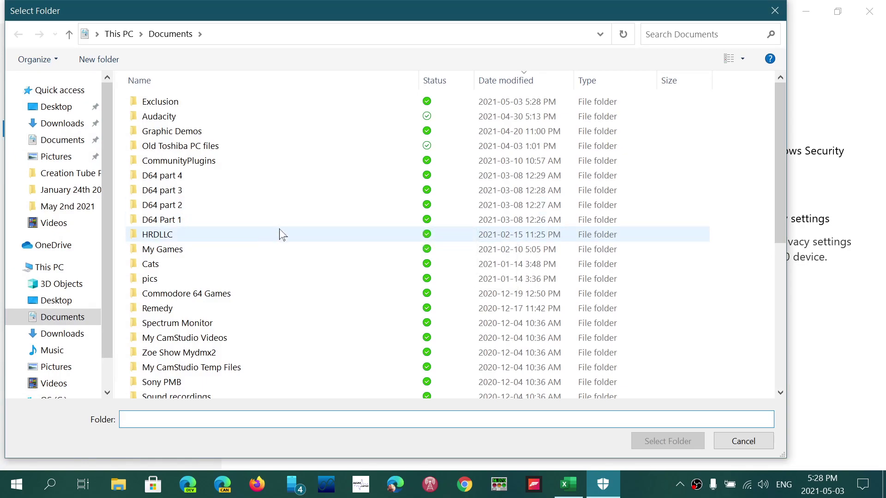
{"action": "left_click", "coordinate": [276, 84]}
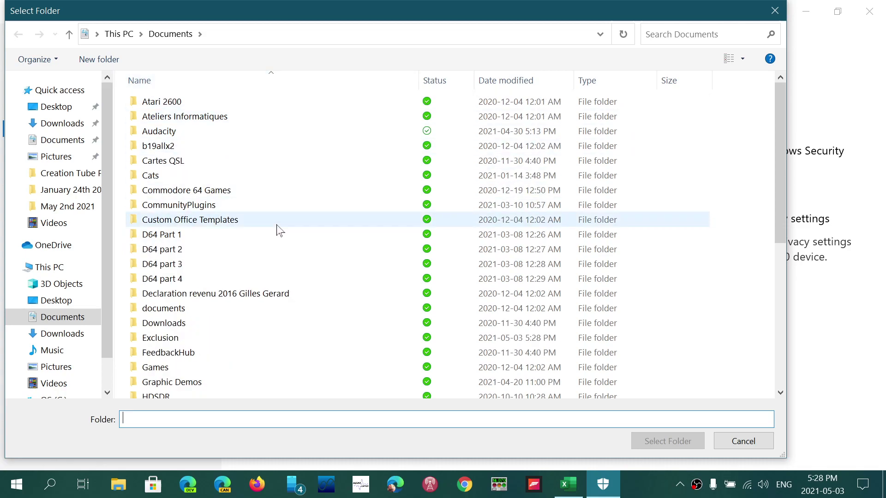
{"action": "scroll", "coordinate": [298, 320], "scroll_direction": "down", "scroll_amount": 1}
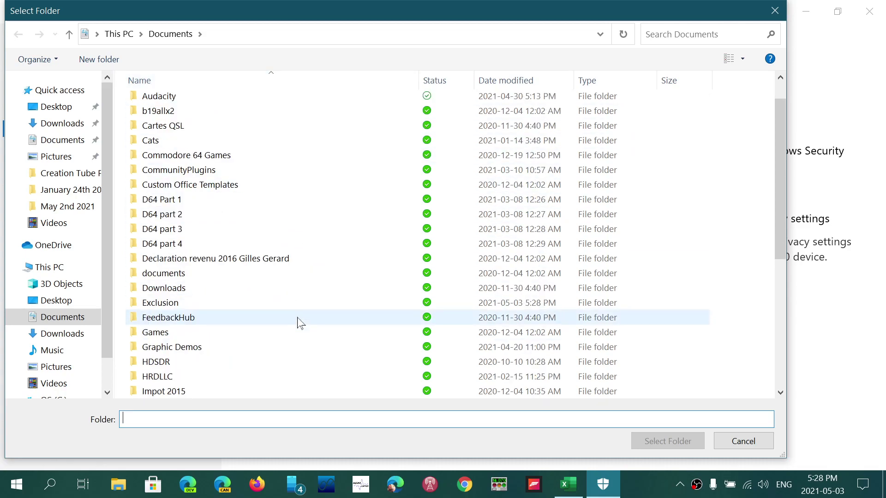
{"action": "left_click", "coordinate": [257, 304]}
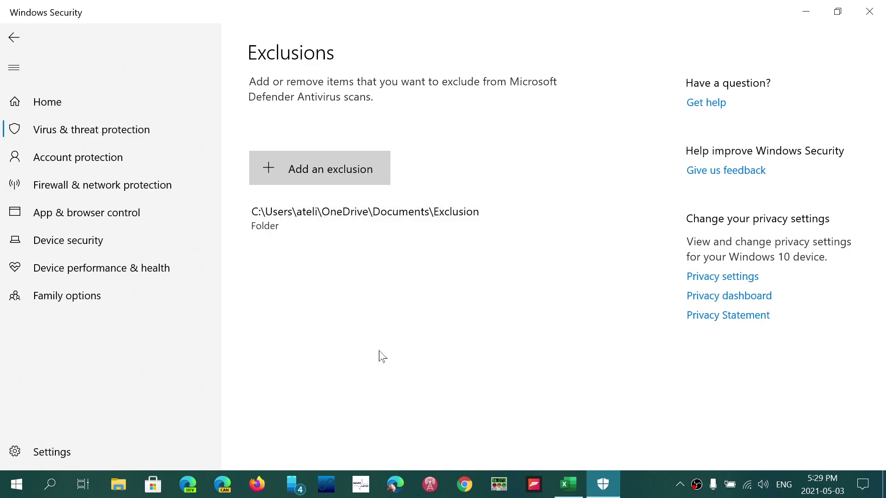
Step: Remove the Documents\Exclusion entry from the exclusions list and close Windows Security
{"action": "left_click", "coordinate": [522, 221]}
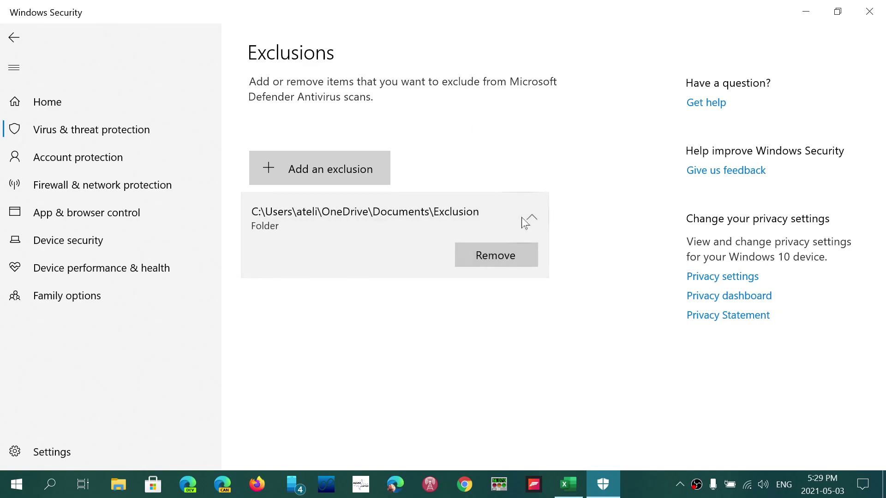
{"action": "left_click", "coordinate": [507, 262]}
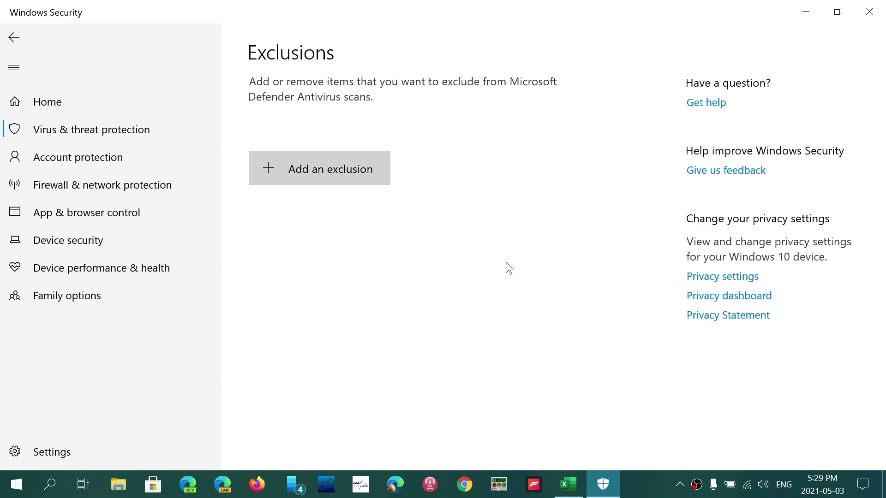
{"action": "left_click", "coordinate": [879, 11]}
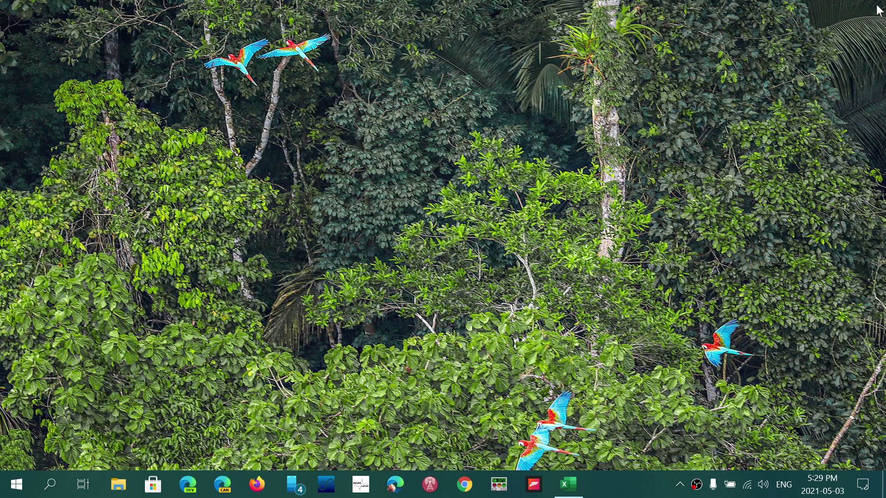